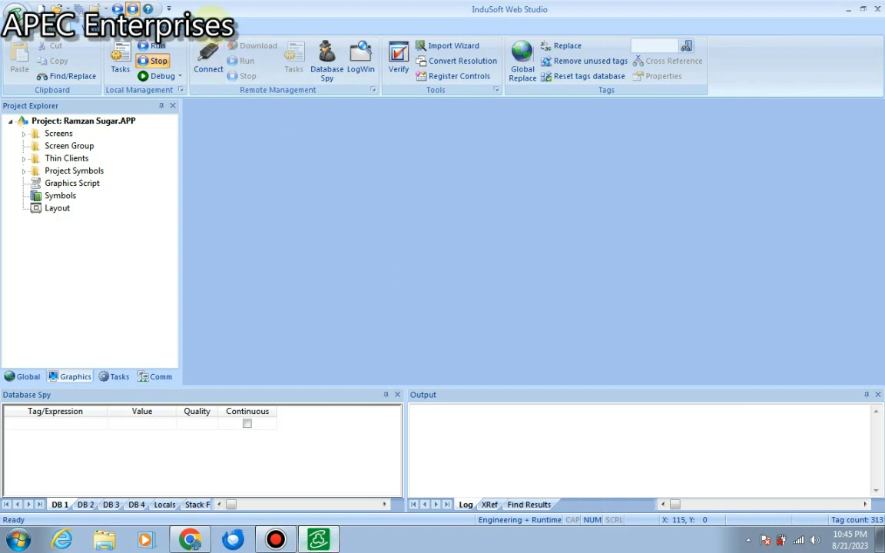
# Step: View the version and build information of InduSoft Web Studio, closing it when done
pyautogui.click(216, 23)
pyautogui.click(289, 65)
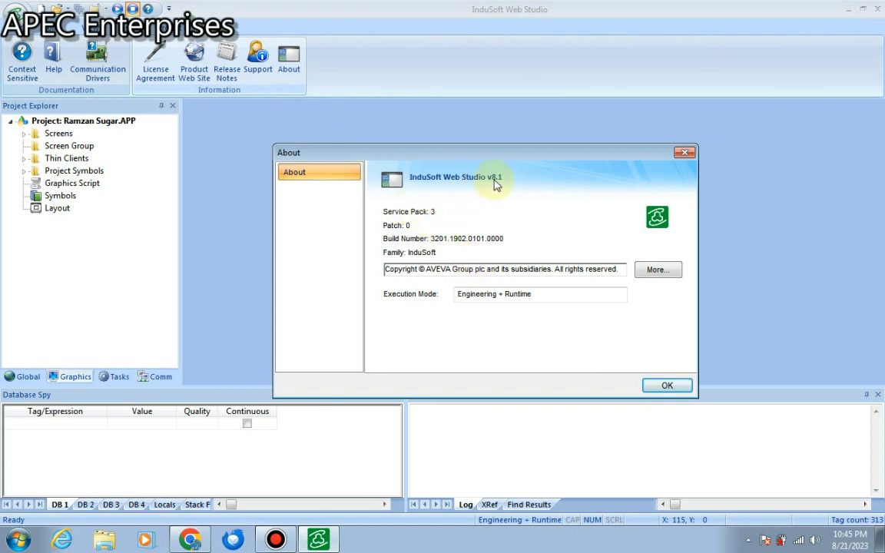
pyautogui.click(683, 155)
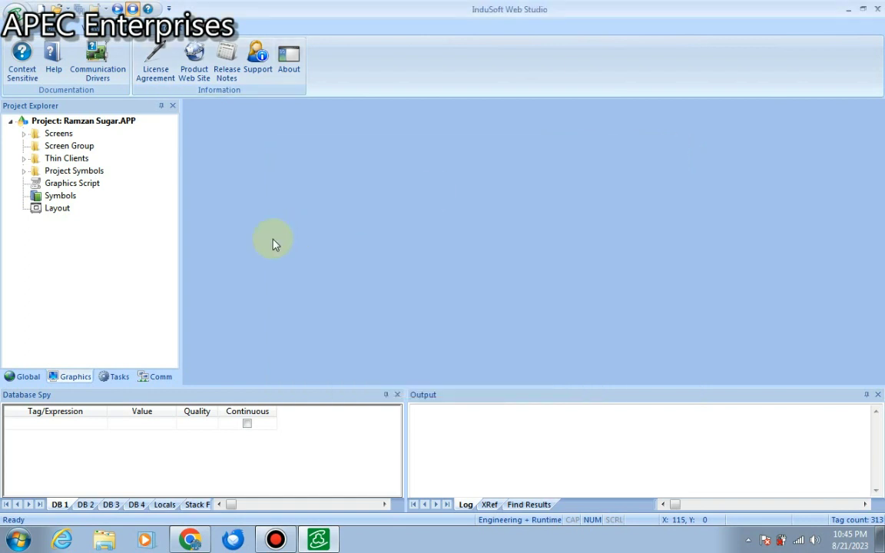
# Step: Open the main driver sheet of the MITSU communication driver in the project
pyautogui.click(56, 134)
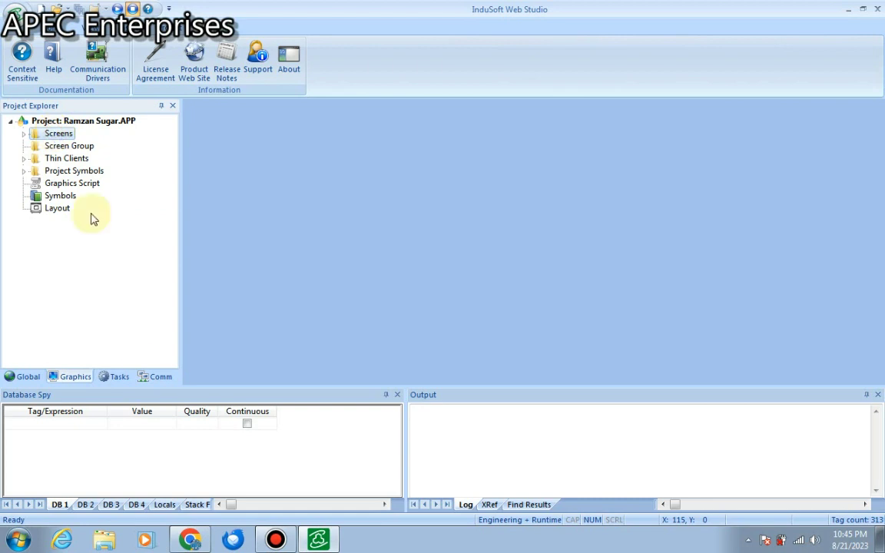
pyautogui.click(155, 381)
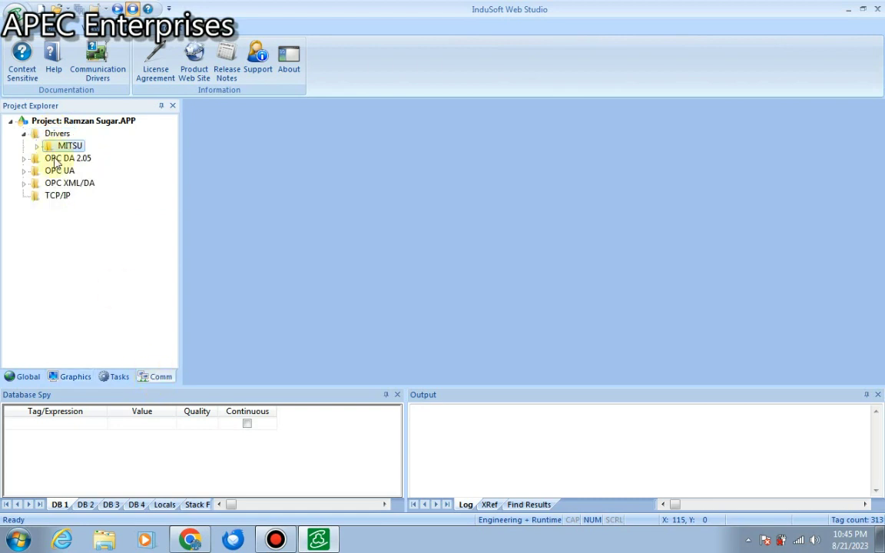
pyautogui.click(48, 134)
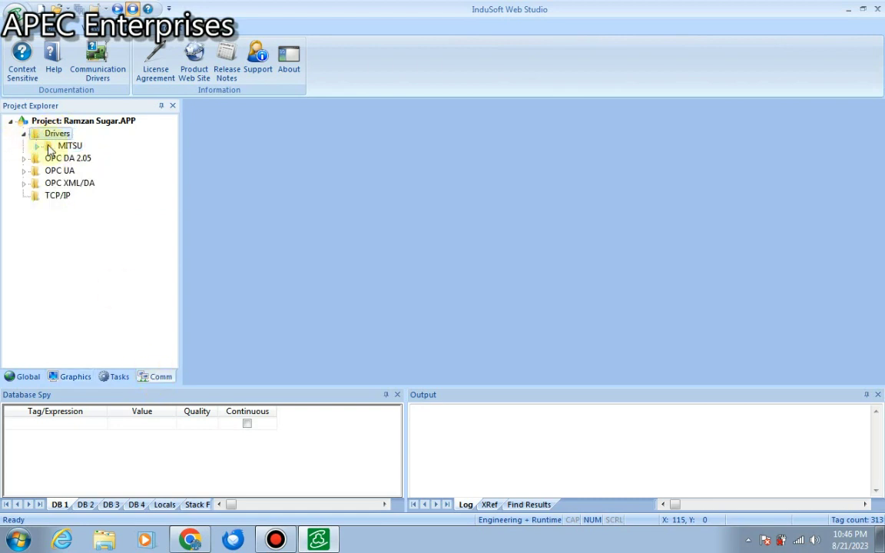
pyautogui.click(51, 145)
pyautogui.click(37, 147)
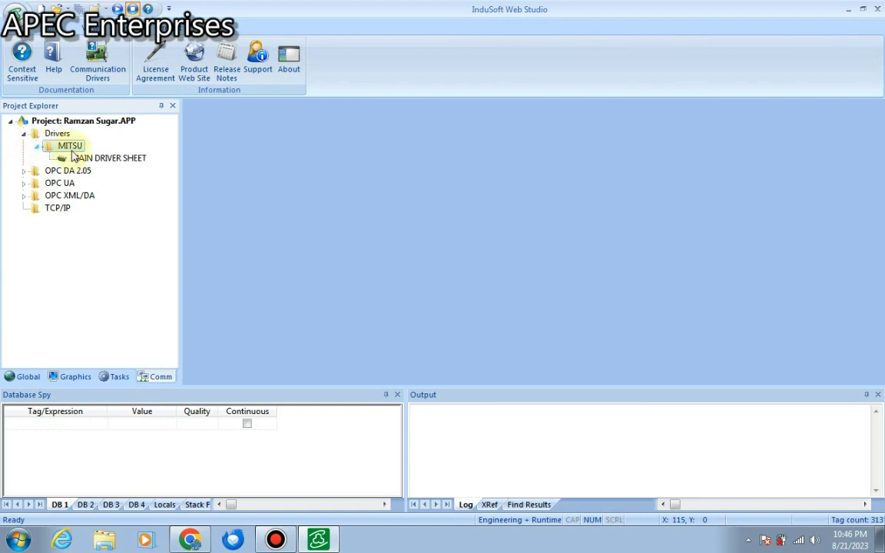
pyautogui.click(104, 161)
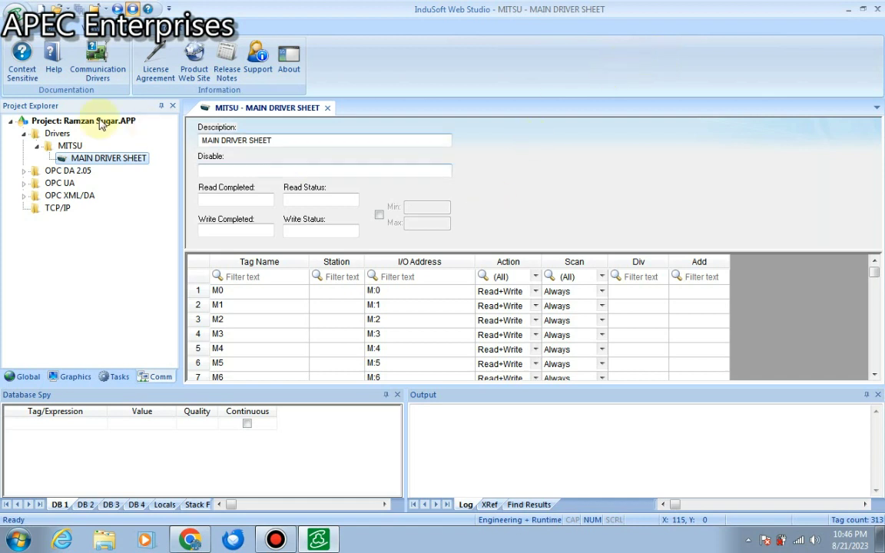
# Step: Open the MITSU driver's communication settings and try to apply COM2 as the serial port
pyautogui.rightClick(71, 146)
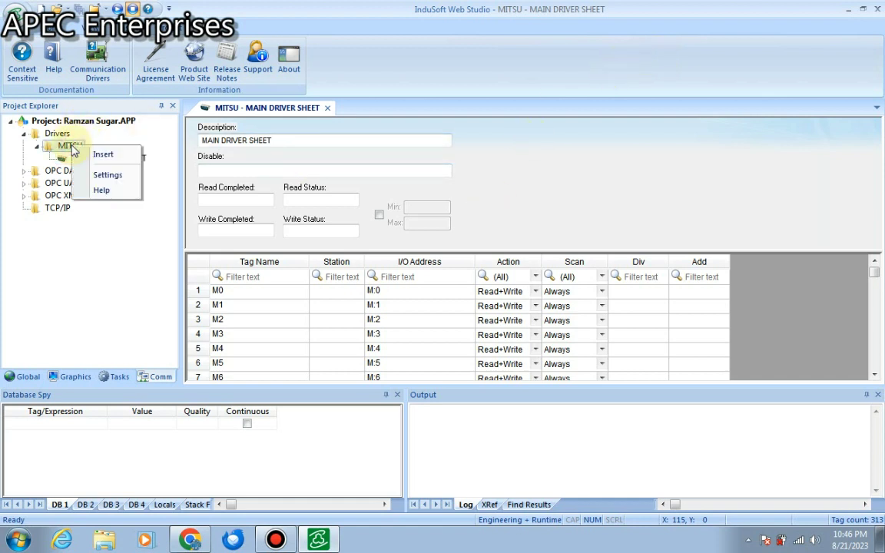
pyautogui.click(97, 179)
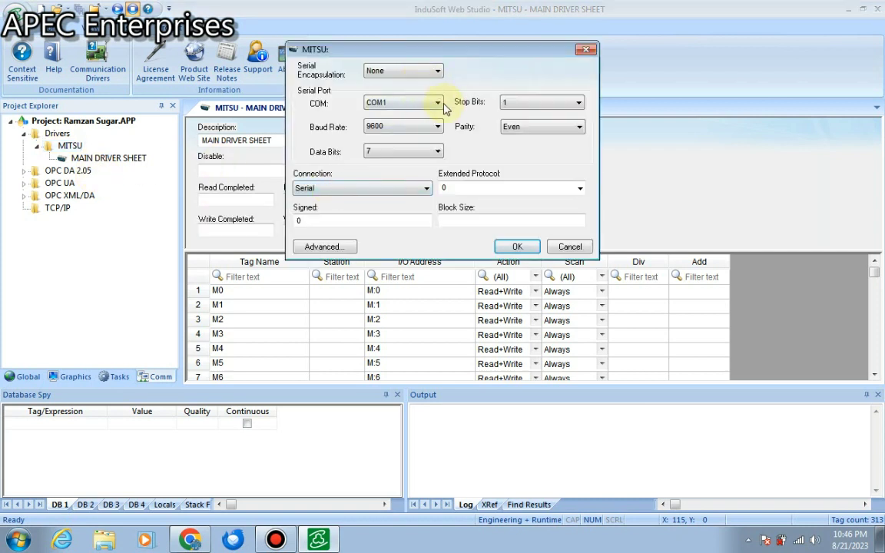
pyautogui.click(438, 104)
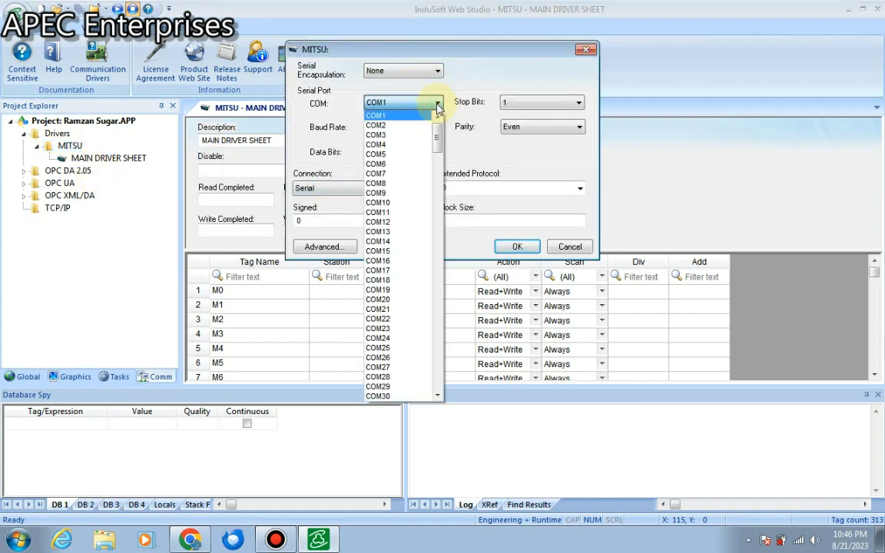
pyautogui.click(439, 106)
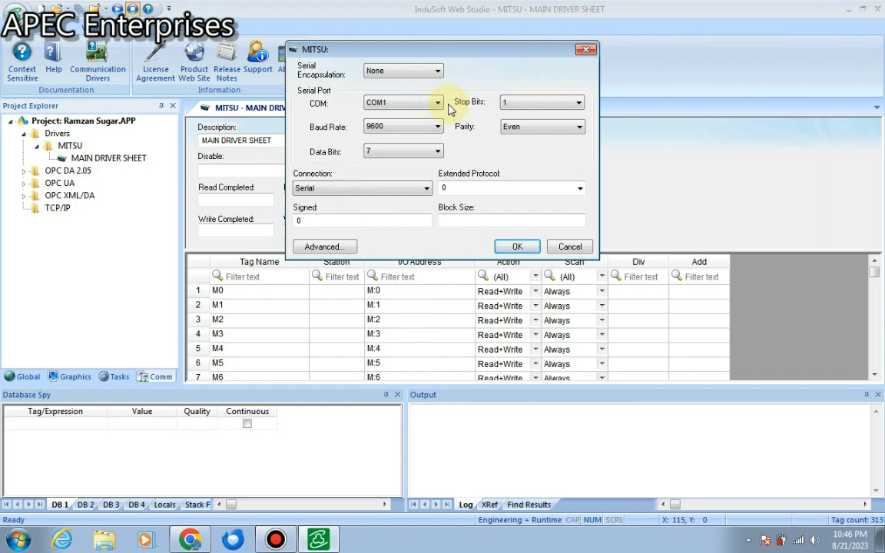
pyautogui.click(438, 103)
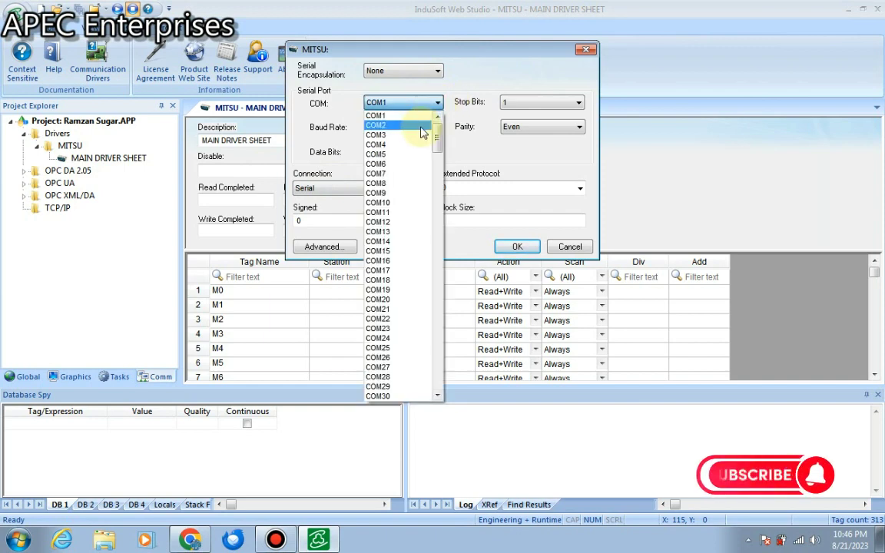
pyautogui.click(419, 128)
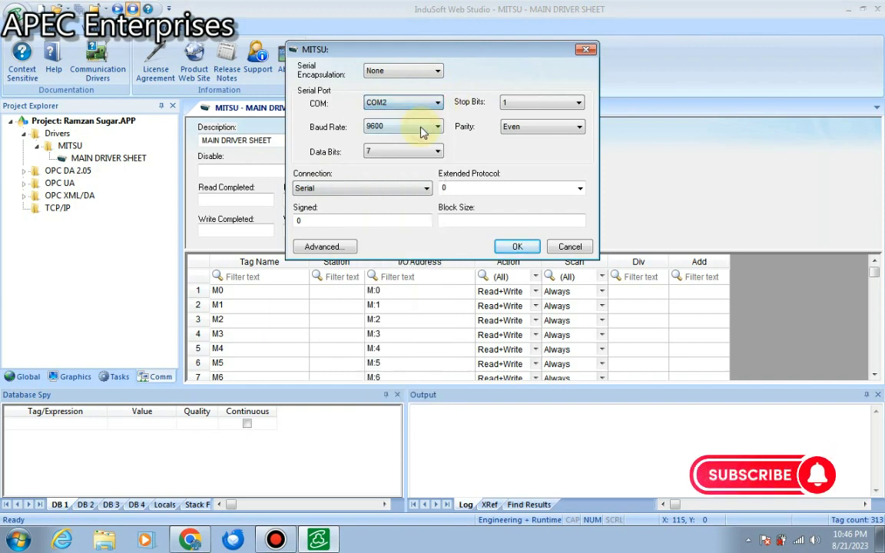
pyautogui.click(516, 248)
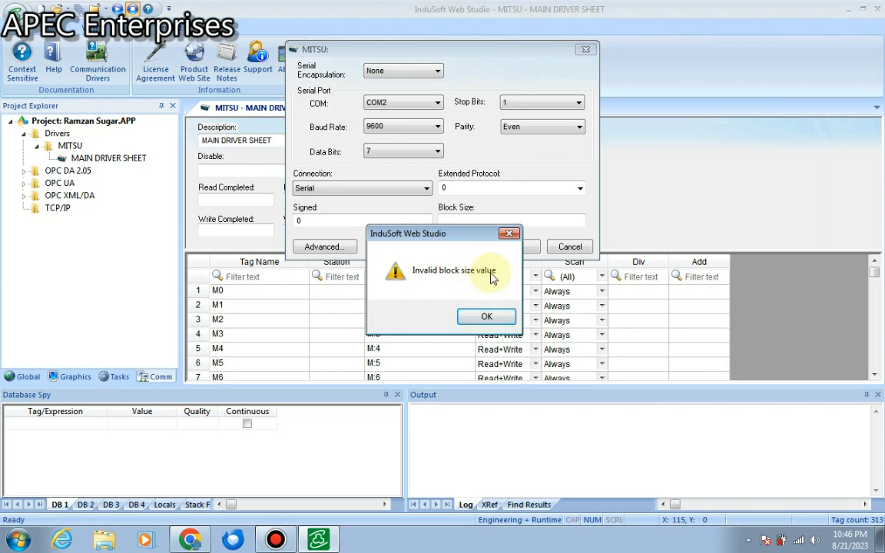
pyautogui.moveTo(520, 6)
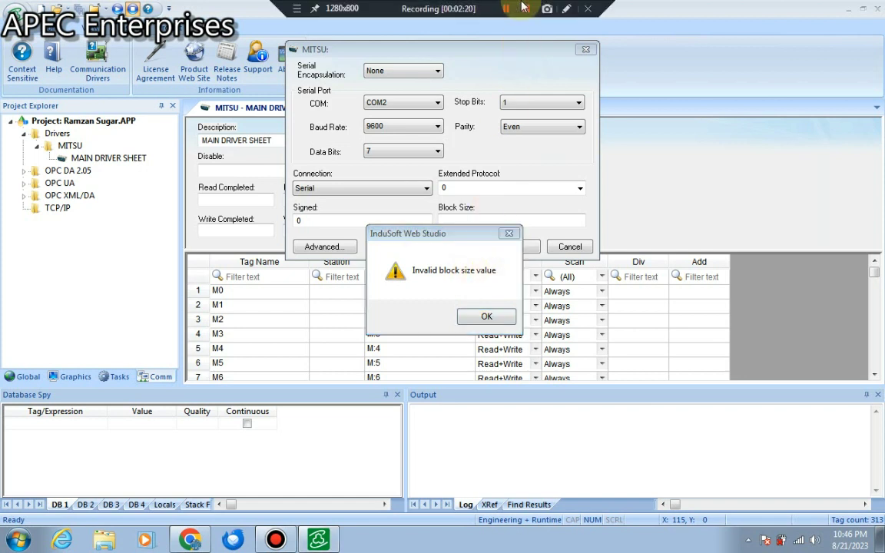
pyautogui.click(568, 11)
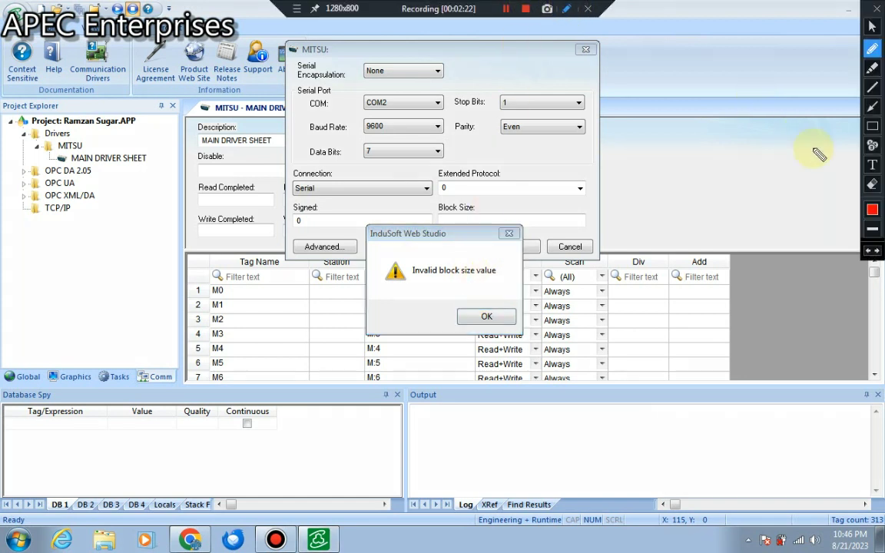
pyautogui.click(873, 127)
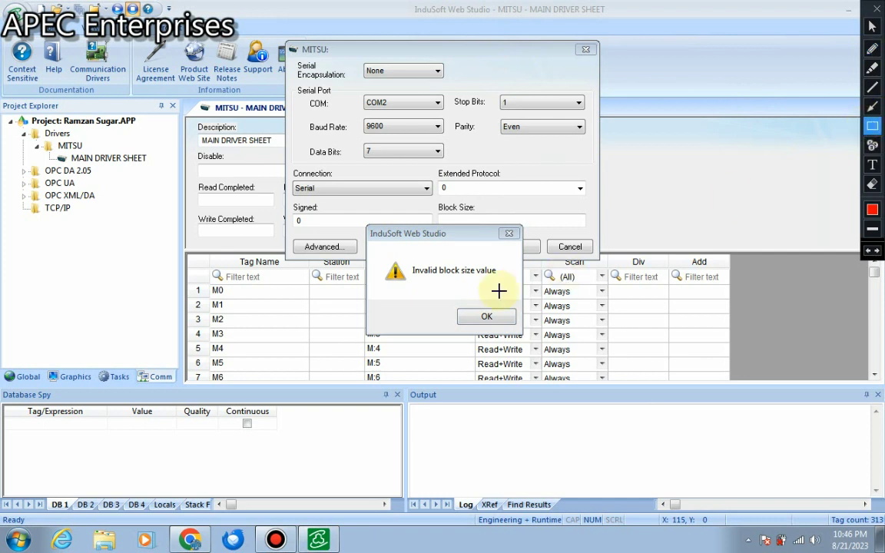
pyautogui.moveTo(403, 257); pyautogui.dragTo(415, 300)
pyautogui.moveTo(494, 284); pyautogui.dragTo(500, 284)
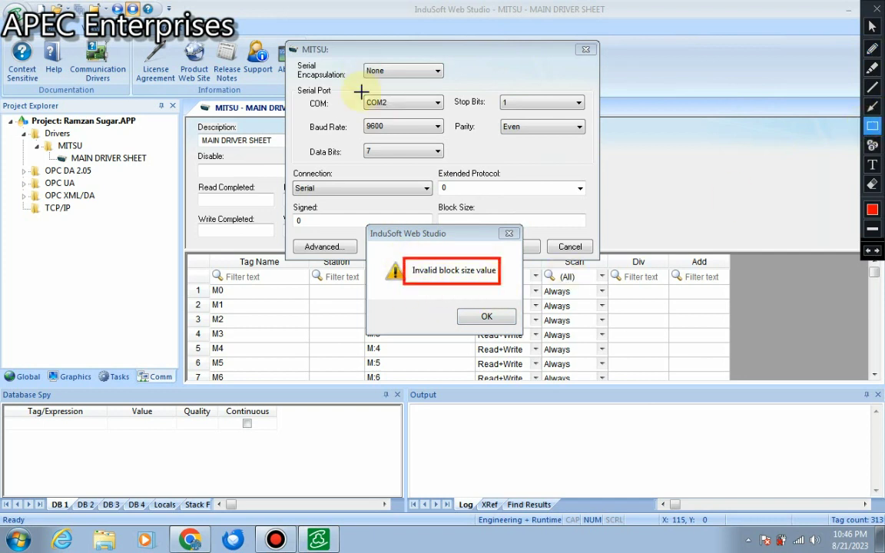
pyautogui.moveTo(356, 90)
pyautogui.mouseDown()
pyautogui.moveTo(389, 109)
pyautogui.moveTo(450, 117)
pyautogui.mouseUp()
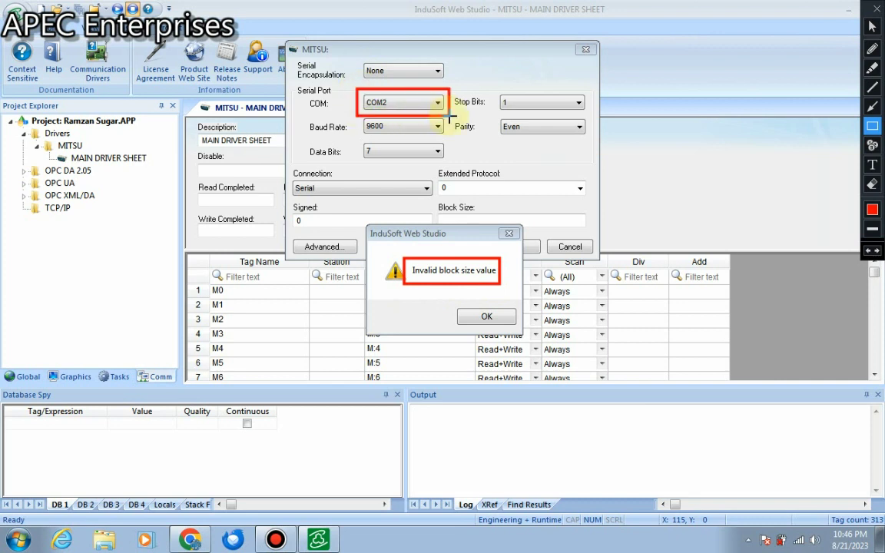
pyautogui.click(870, 254)
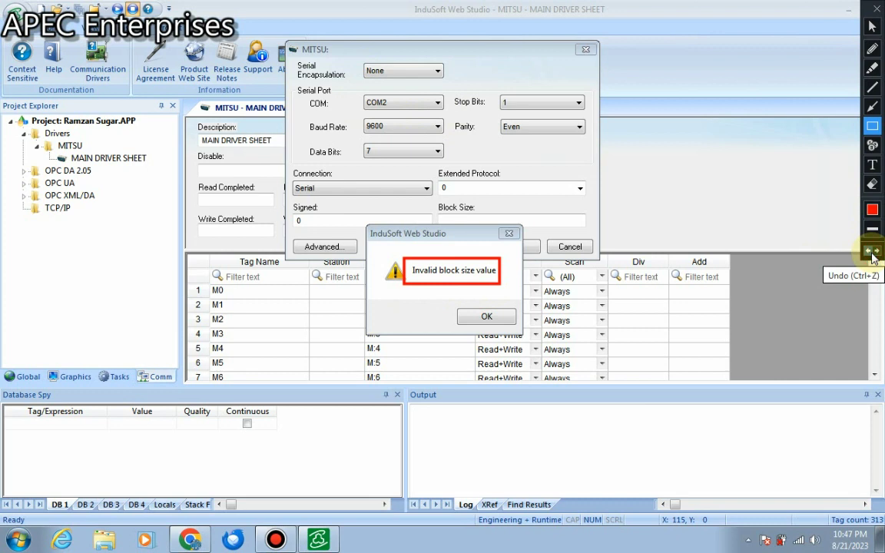
pyautogui.click(870, 254)
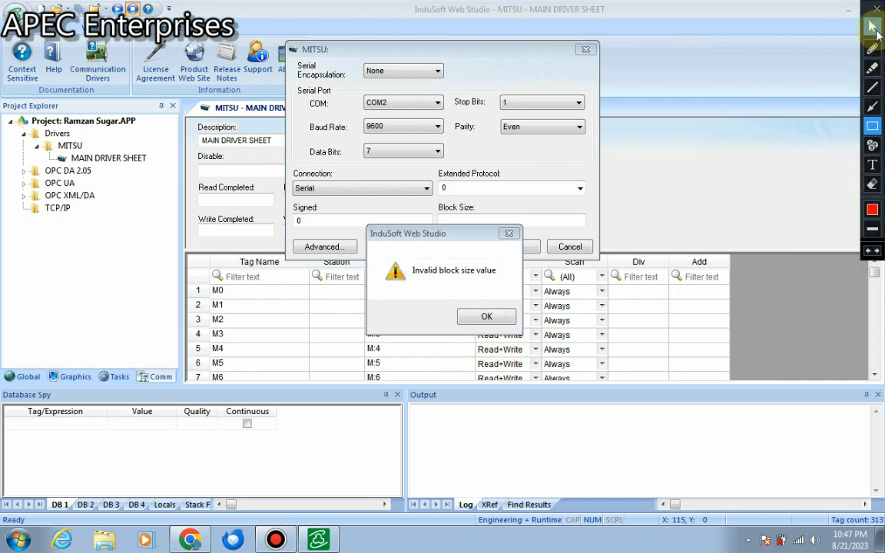
pyautogui.click(874, 29)
# Step: Dismiss the block size warning and try to apply COM1 as the MITSU driver's serial port
pyautogui.click(481, 316)
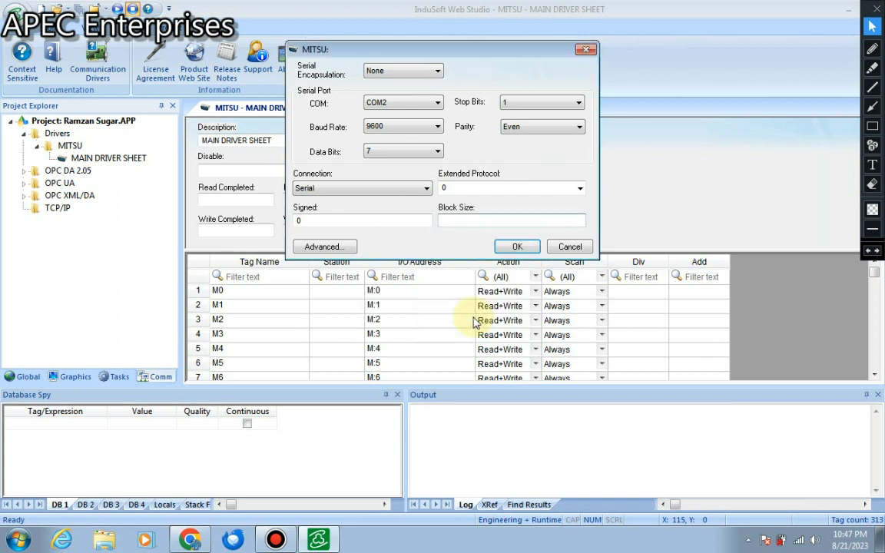
pyautogui.click(409, 103)
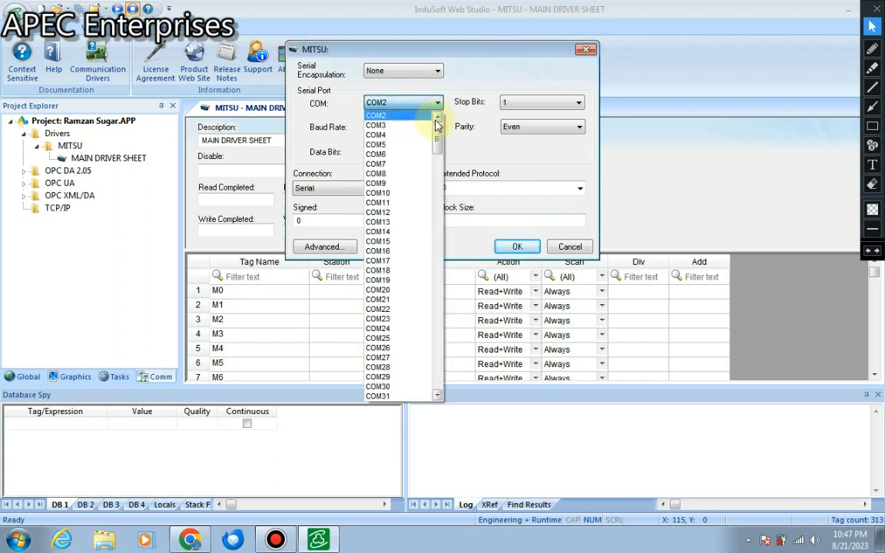
pyautogui.click(437, 118)
pyautogui.click(429, 115)
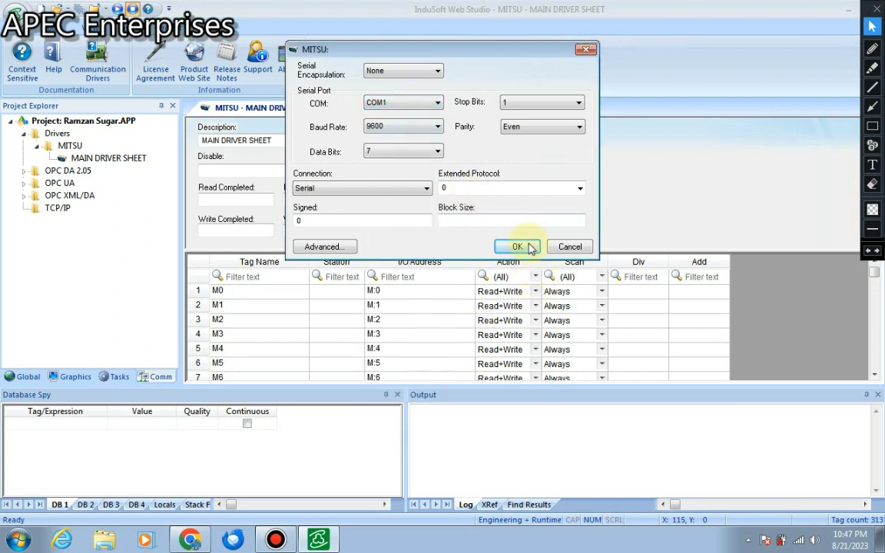
pyautogui.click(529, 248)
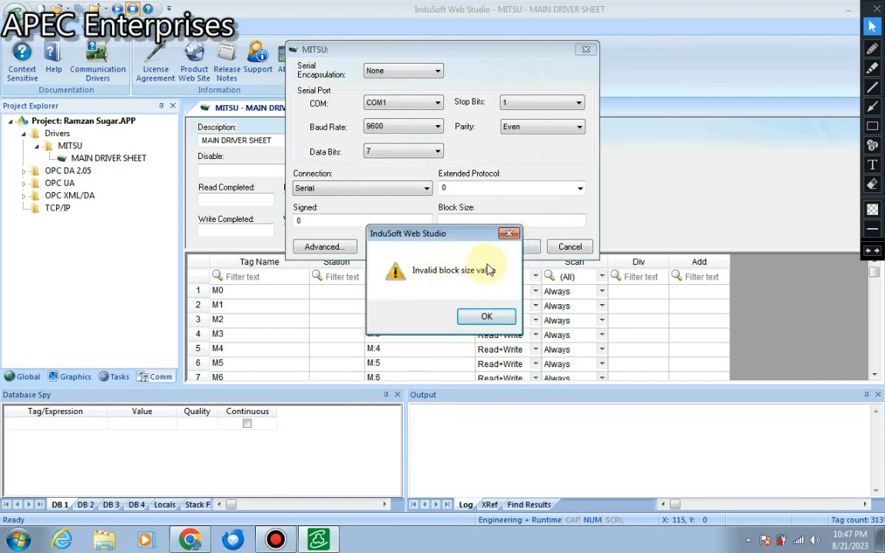
pyautogui.click(487, 318)
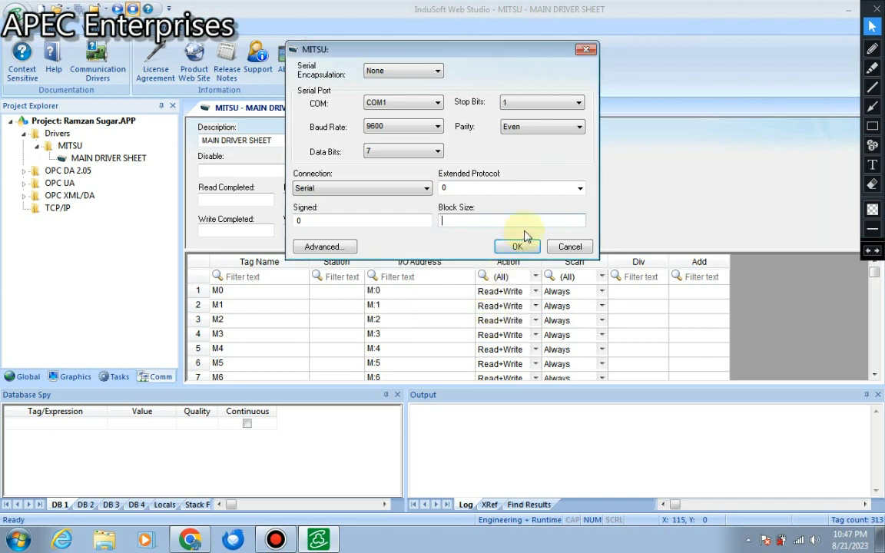
pyautogui.click(873, 108)
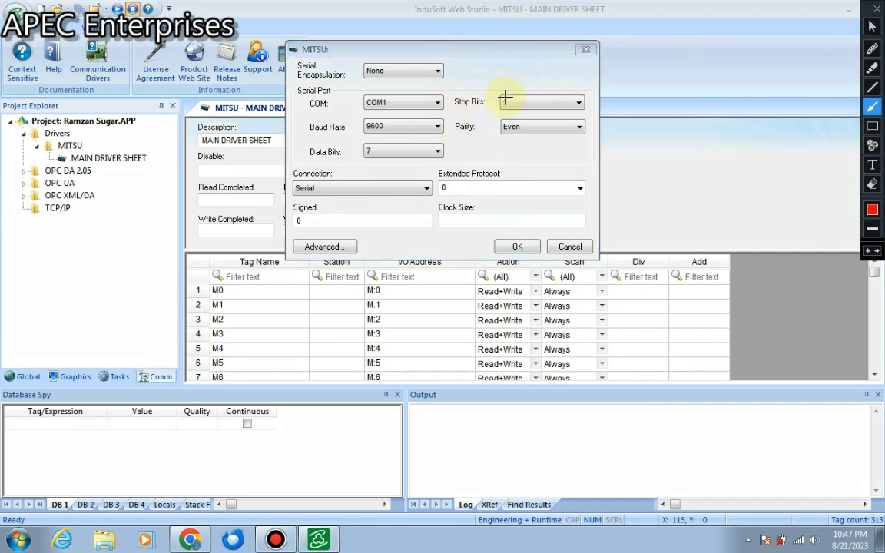
pyautogui.moveTo(510, 103)
pyautogui.mouseDown()
pyautogui.moveTo(439, 103)
pyautogui.moveTo(453, 108)
pyautogui.moveTo(434, 127)
pyautogui.mouseUp()
pyautogui.moveTo(492, 160); pyautogui.dragTo(449, 160)
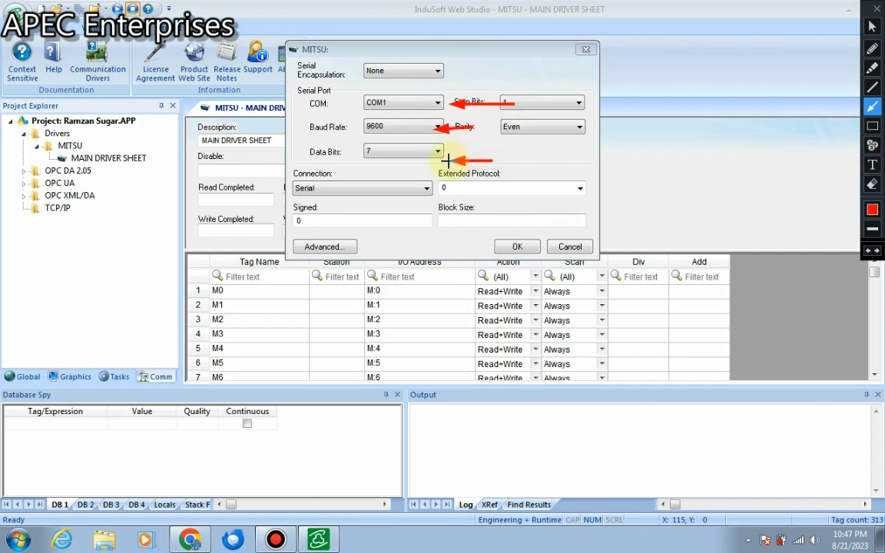
pyautogui.moveTo(634, 99); pyautogui.dragTo(570, 100)
pyautogui.moveTo(650, 131); pyautogui.dragTo(580, 131)
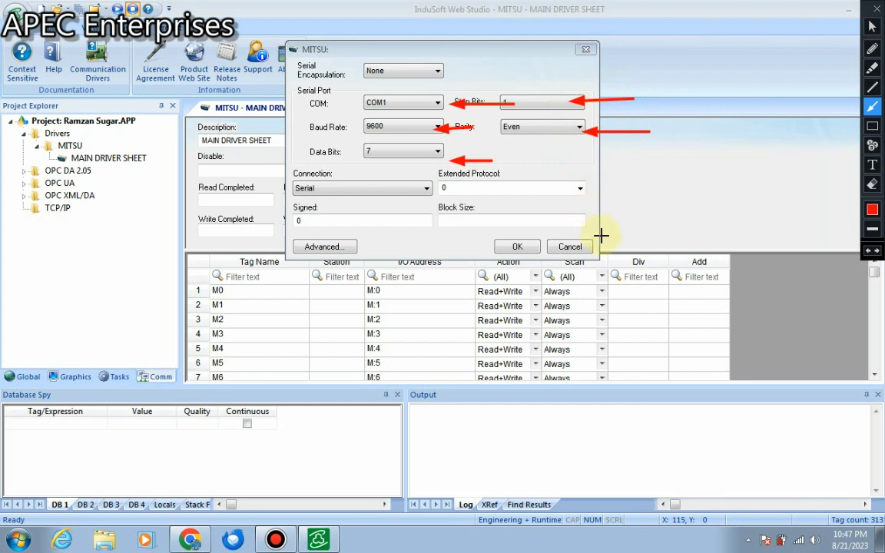
pyautogui.click(874, 128)
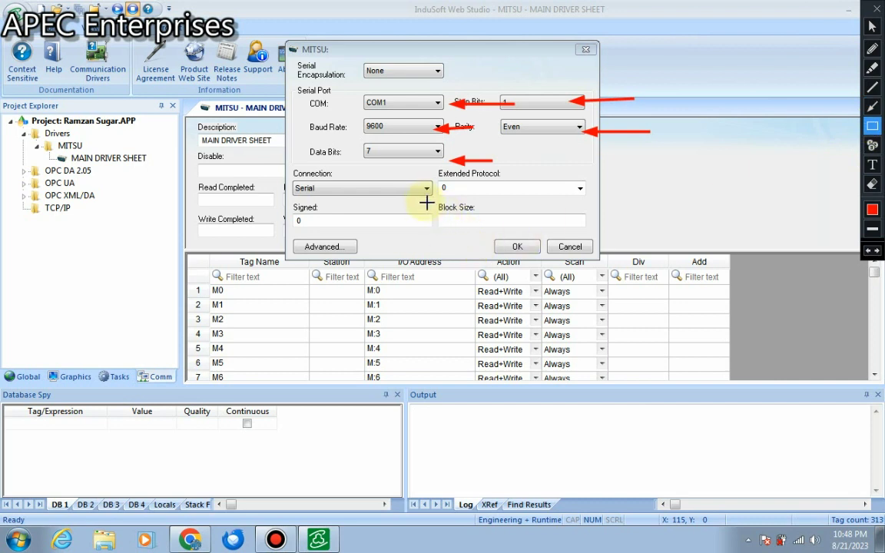
pyautogui.moveTo(432, 202)
pyautogui.mouseDown()
pyautogui.moveTo(473, 232)
pyautogui.moveTo(570, 223)
pyautogui.moveTo(591, 232)
pyautogui.mouseUp()
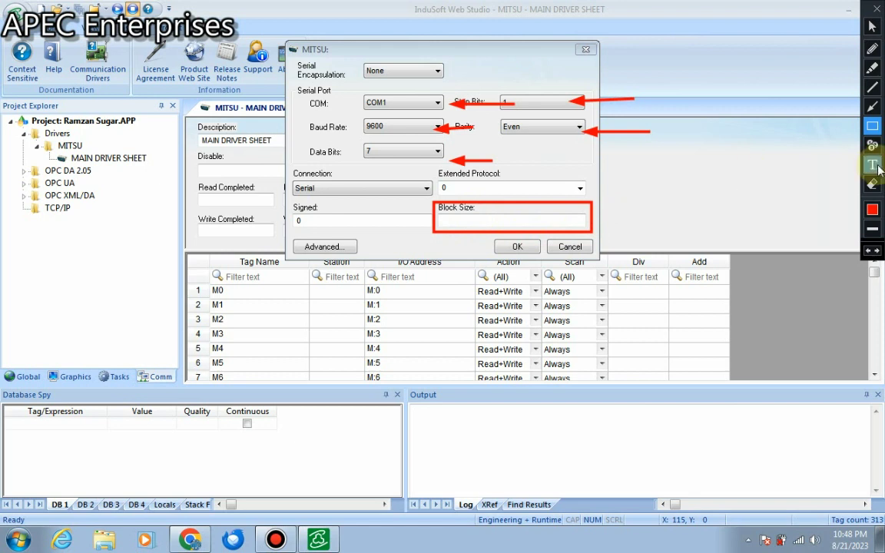
pyautogui.click(870, 251)
pyautogui.click(871, 250)
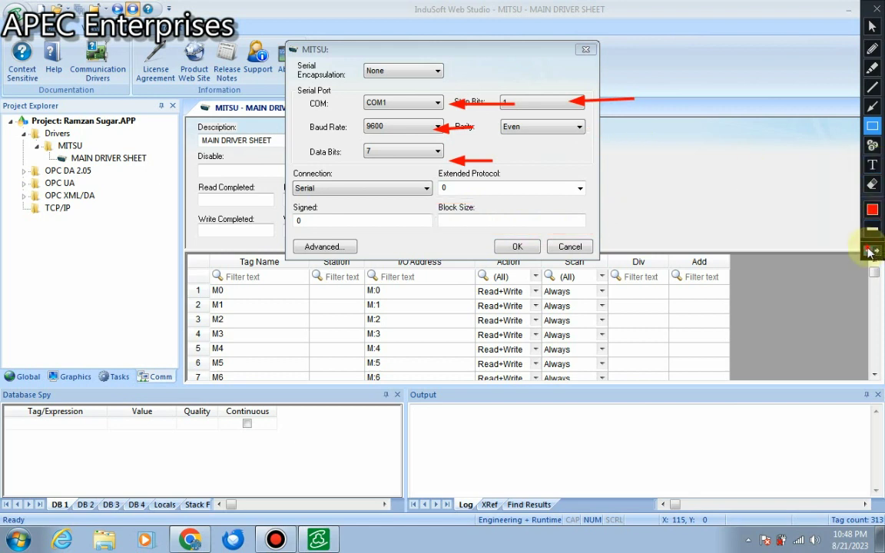
pyautogui.click(870, 250)
pyautogui.click(870, 250)
pyautogui.click(870, 250)
pyautogui.click(871, 250)
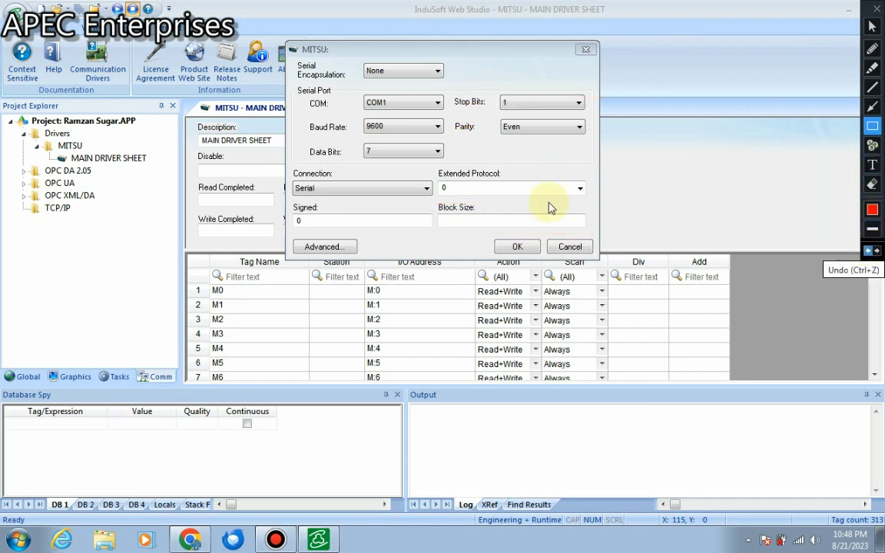
pyautogui.click(872, 29)
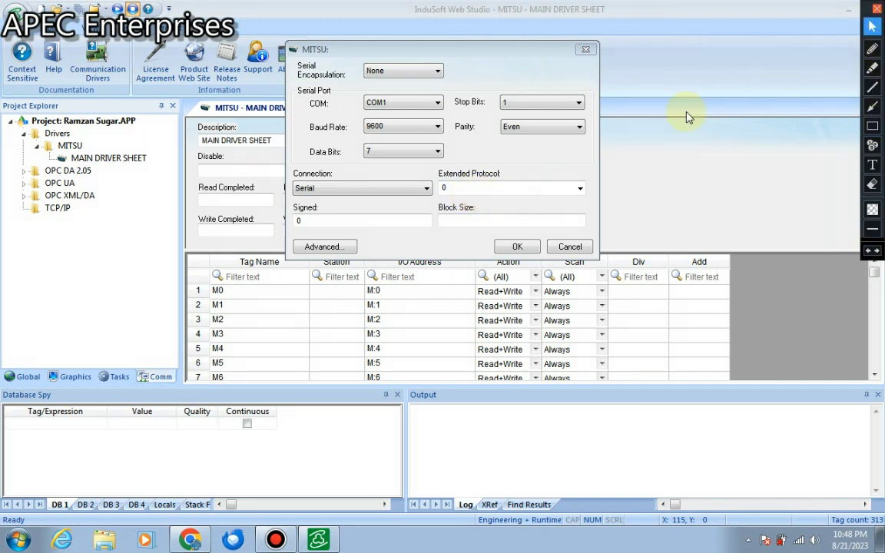
# Step: Set the MITSU driver's serial port to COM2 and try to apply the settings with the block size left empty
pyautogui.click(412, 108)
pyautogui.click(408, 121)
pyautogui.click(524, 248)
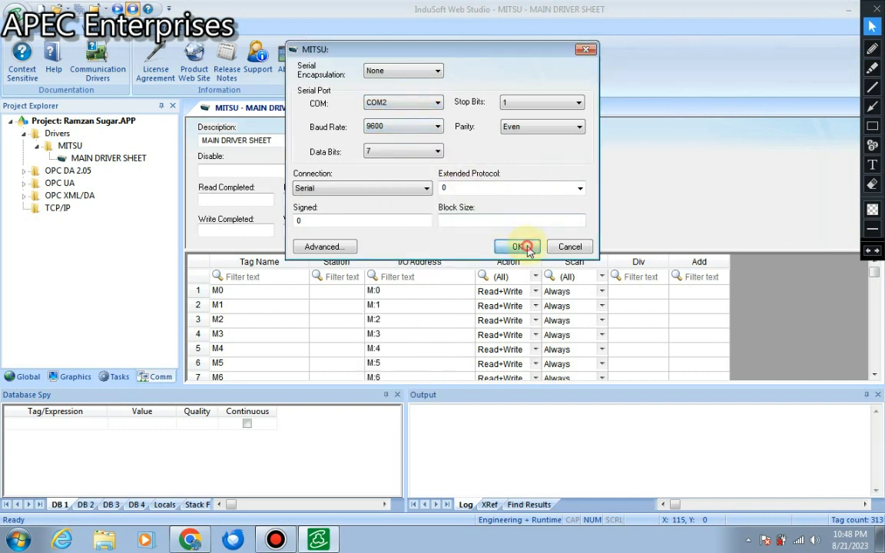
# Step: Dismiss the block size warning, then apply COM1 as the serial port and 128 as the block size in the MITSU driver settings
pyautogui.click(490, 316)
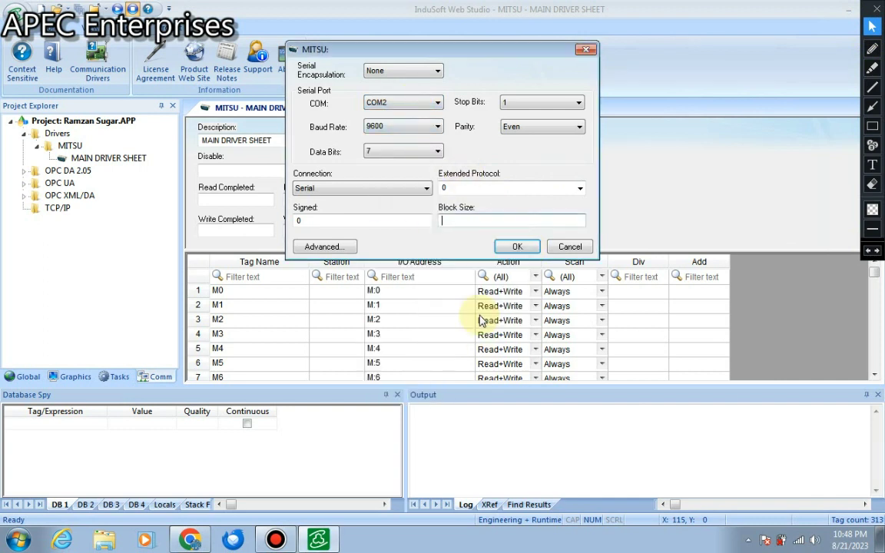
pyautogui.click(415, 105)
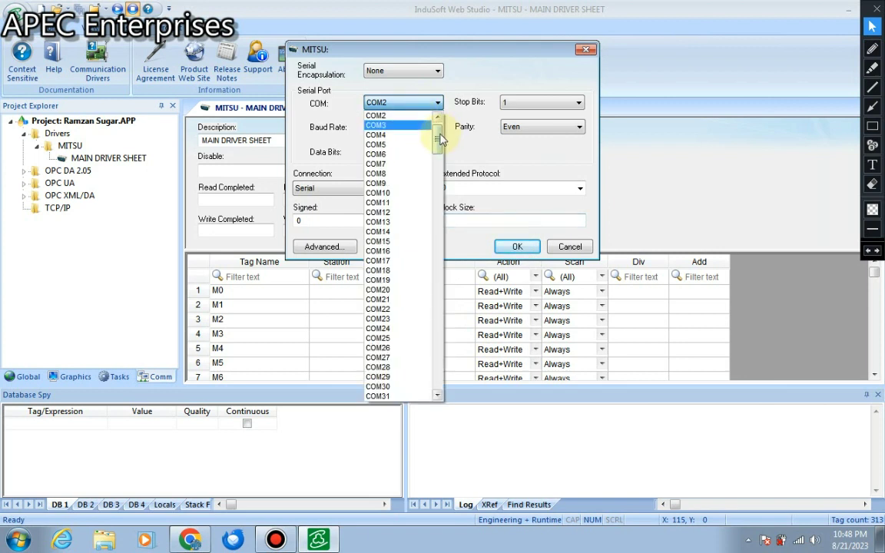
pyautogui.scroll(1, 442, 138)
pyautogui.click(408, 117)
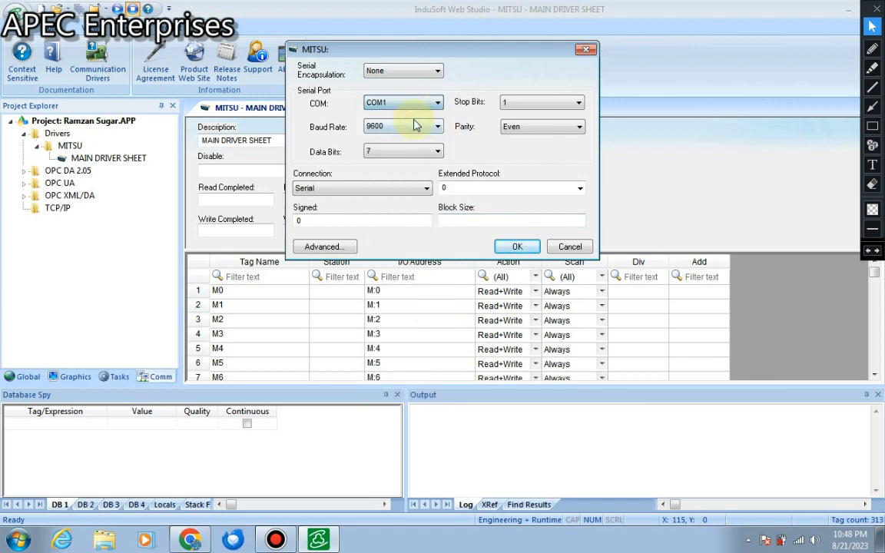
pyautogui.click(493, 222)
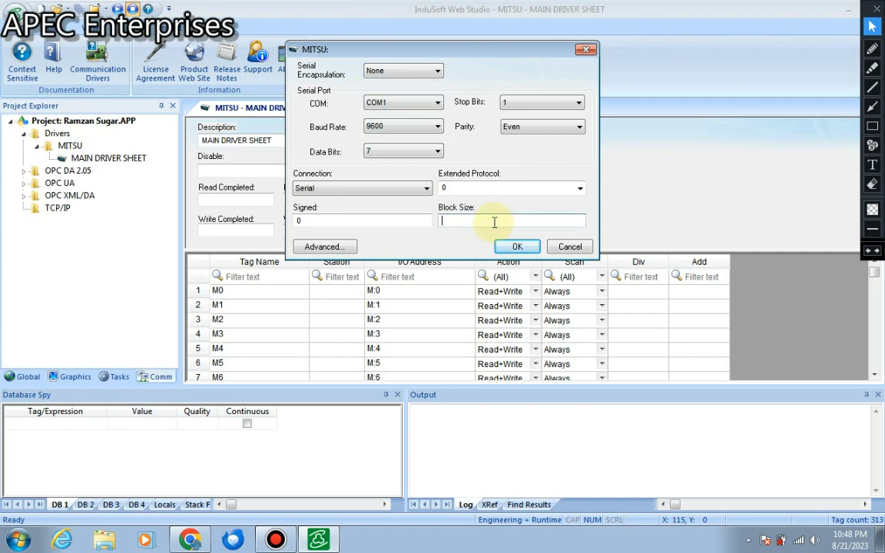
pyautogui.write('128')
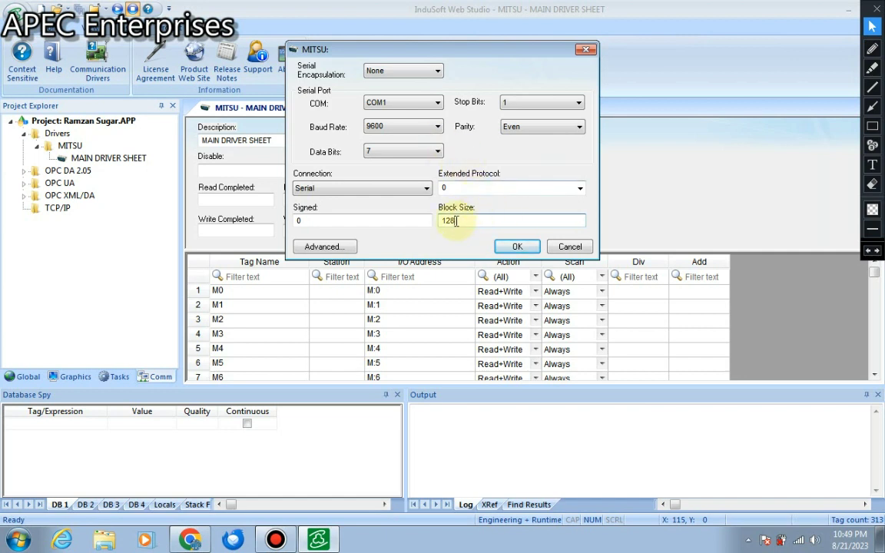
pyautogui.moveTo(456, 220); pyautogui.dragTo(441, 222)
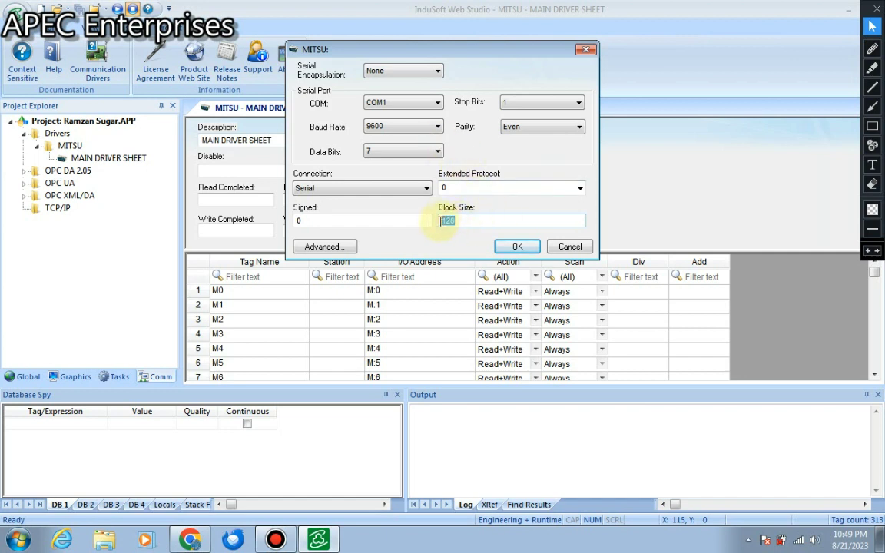
pyautogui.click(515, 247)
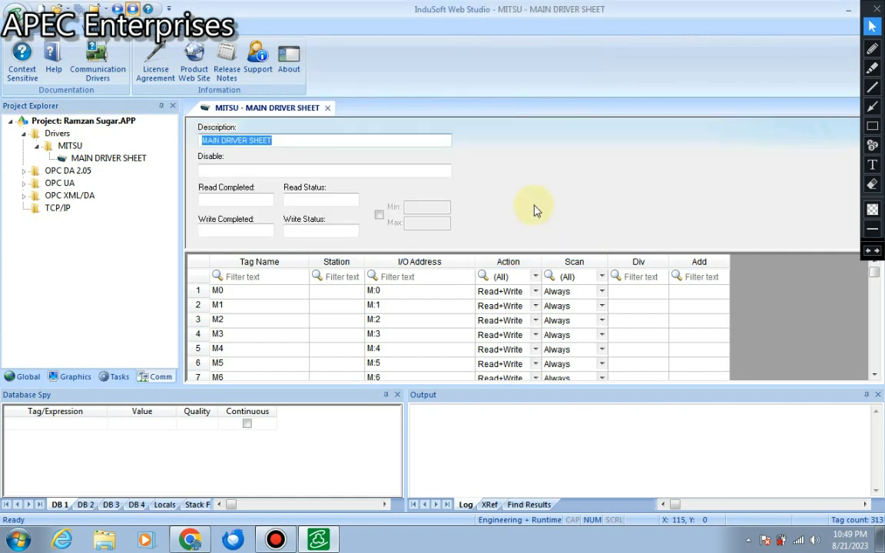
# Step: Reopen the MITSU driver's communication settings and apply COM2 as the serial port
pyautogui.click(66, 146)
pyautogui.rightClick(66, 146)
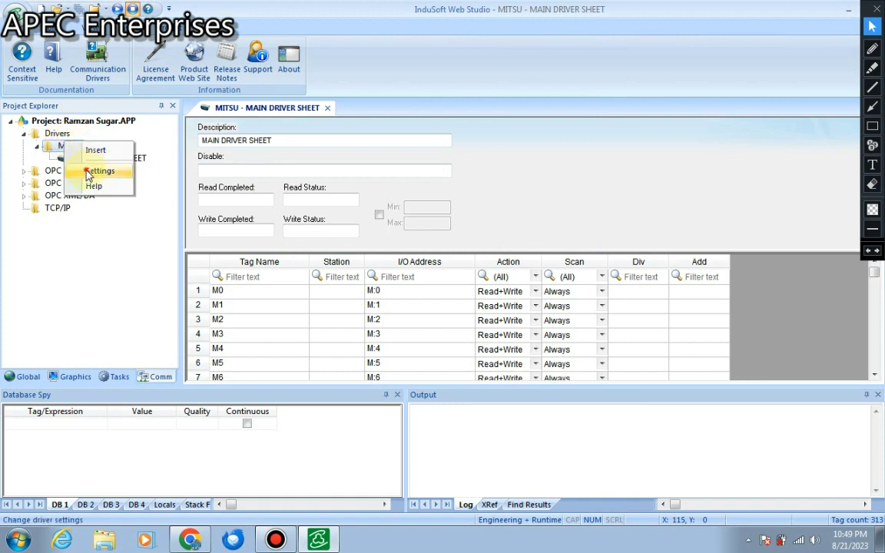
pyautogui.click(88, 174)
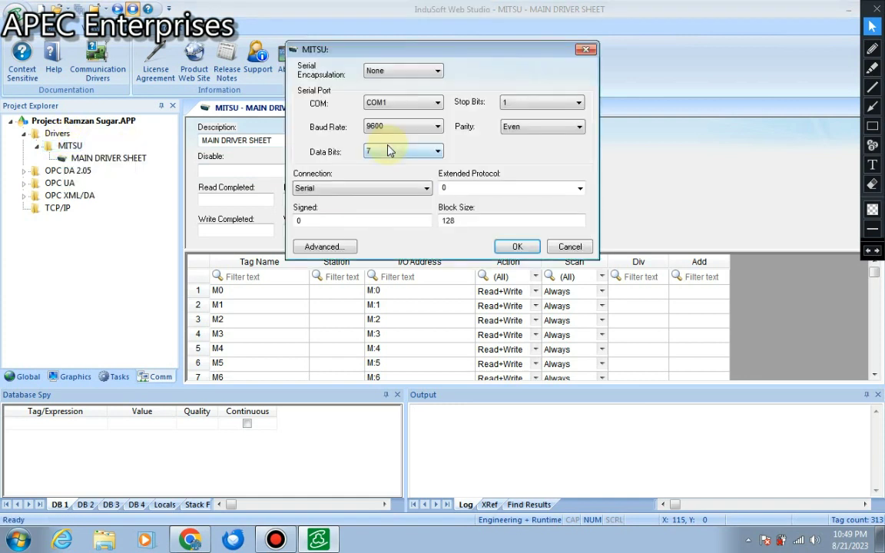
pyautogui.click(411, 104)
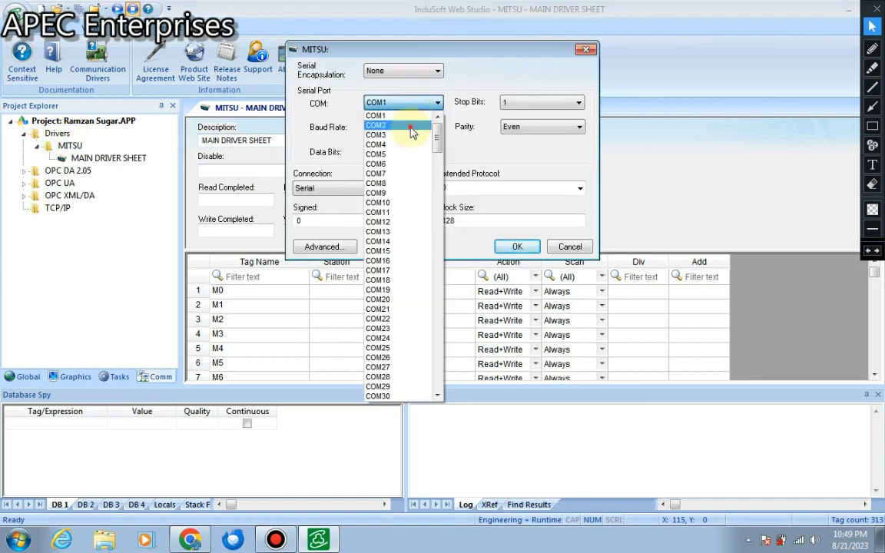
pyautogui.click(411, 122)
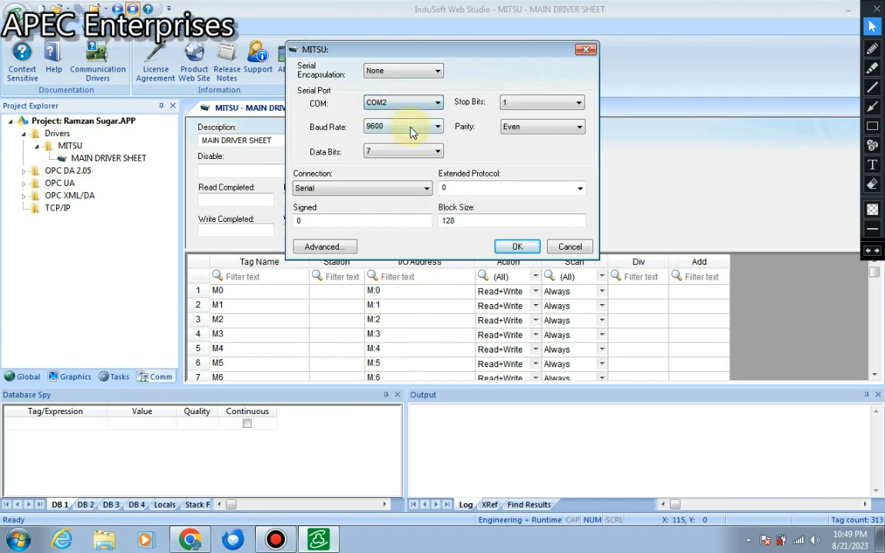
pyautogui.click(508, 248)
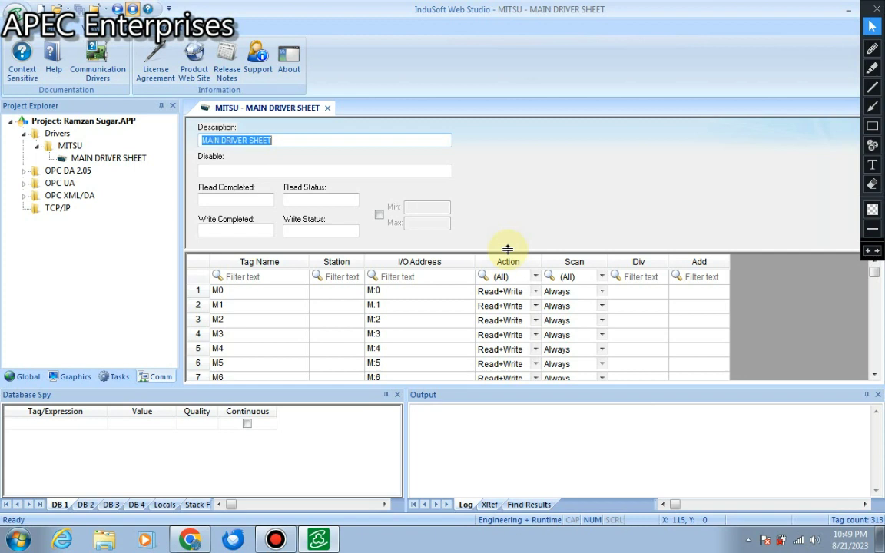
# Step: Switch the MITSU driver's serial port back to COM1 in its communication settings and apply the change
pyautogui.rightClick(78, 145)
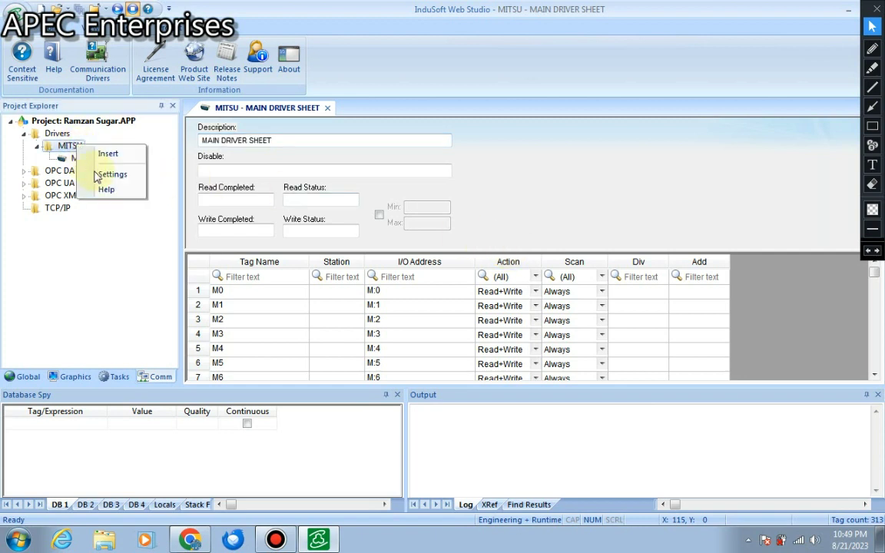
pyautogui.click(108, 175)
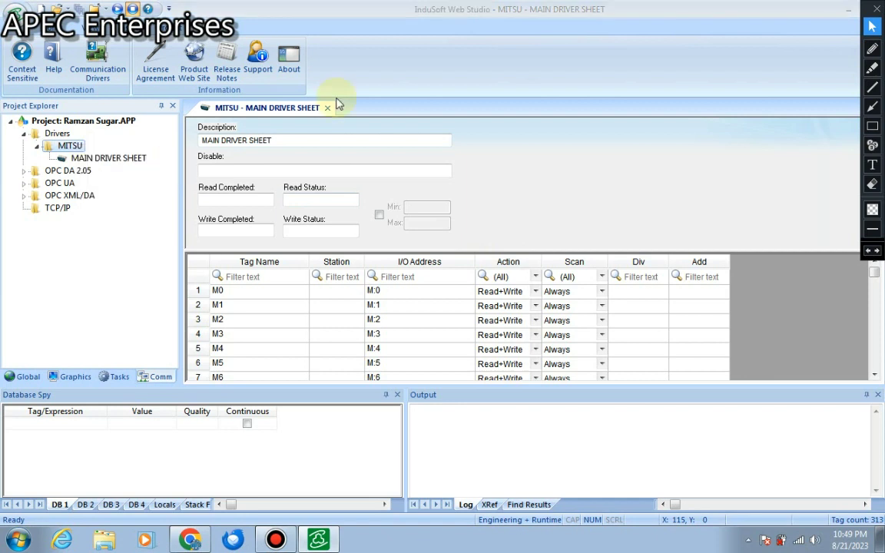
pyautogui.click(404, 103)
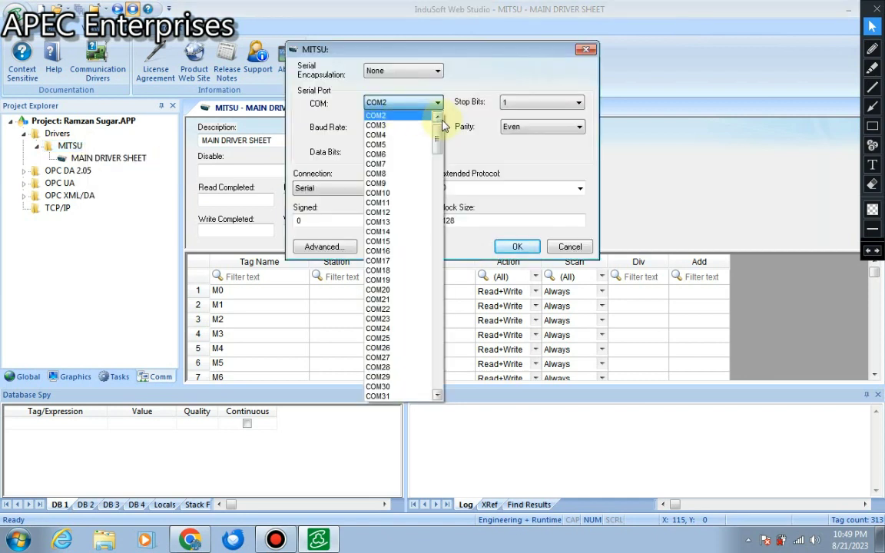
pyautogui.click(438, 117)
pyautogui.click(422, 119)
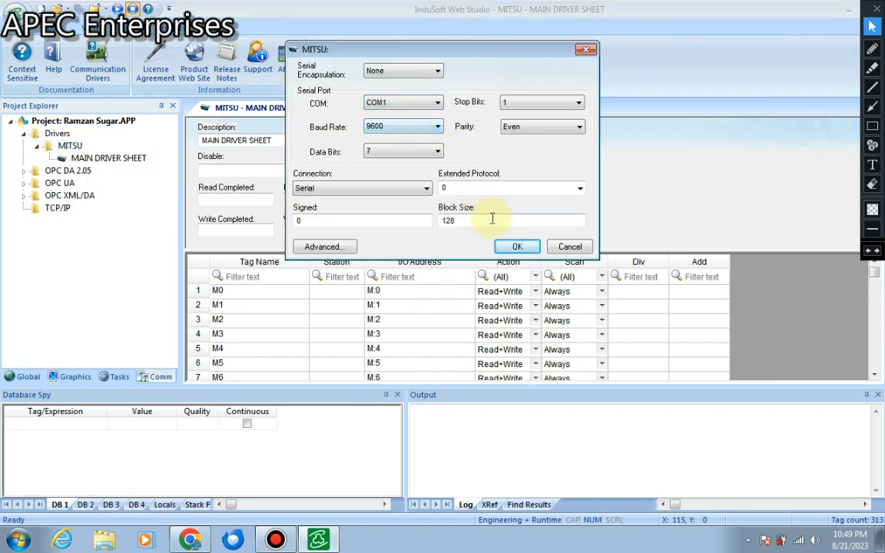
pyautogui.click(523, 252)
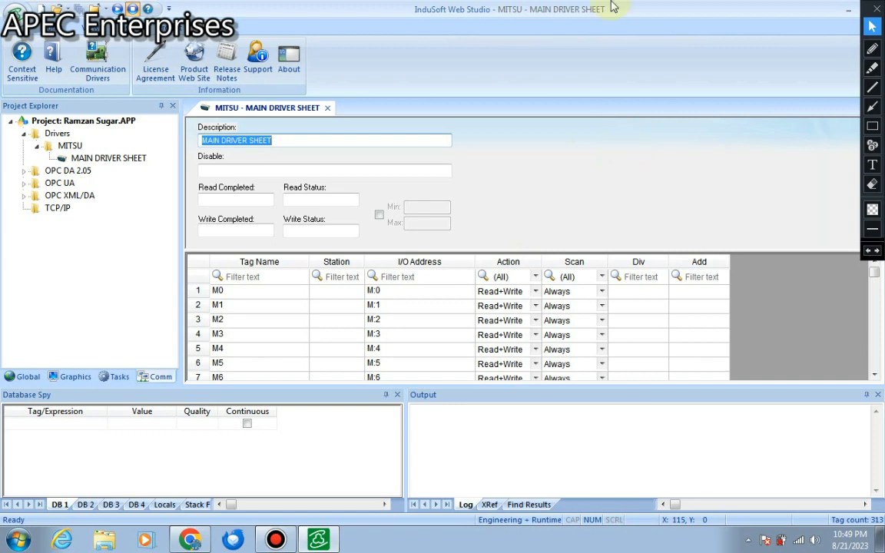
pyautogui.moveTo(553, 7)
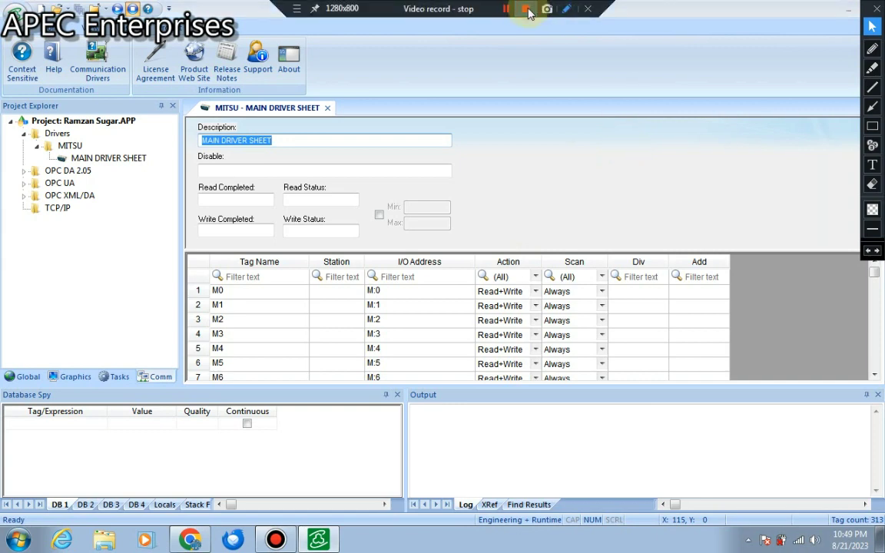